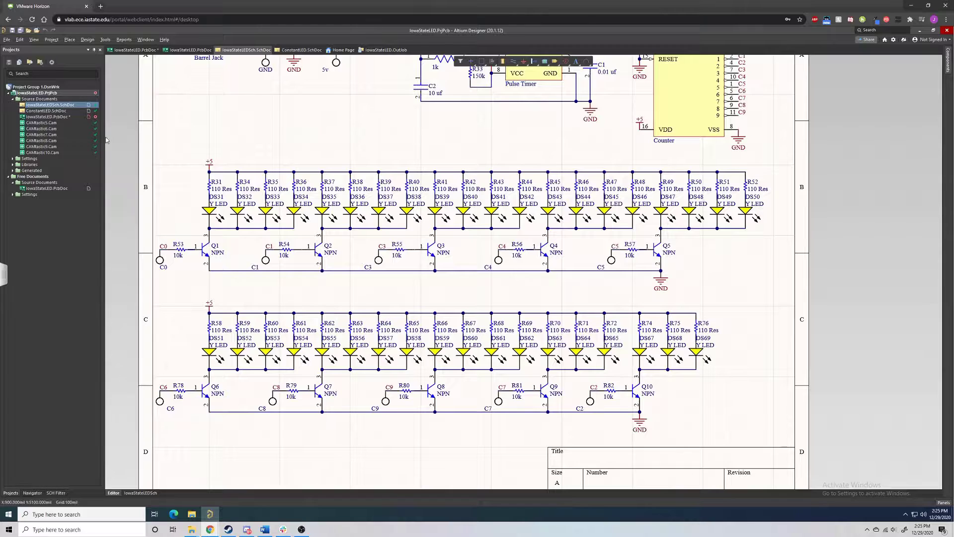
{"action": "double_click", "coordinate": [38, 111]}
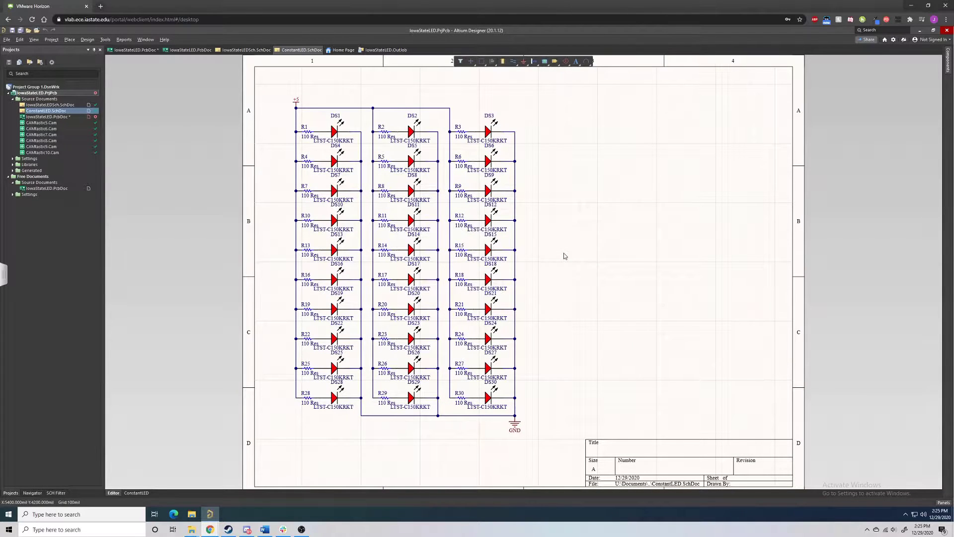
{"action": "key", "text": "ctrl+Tab"}
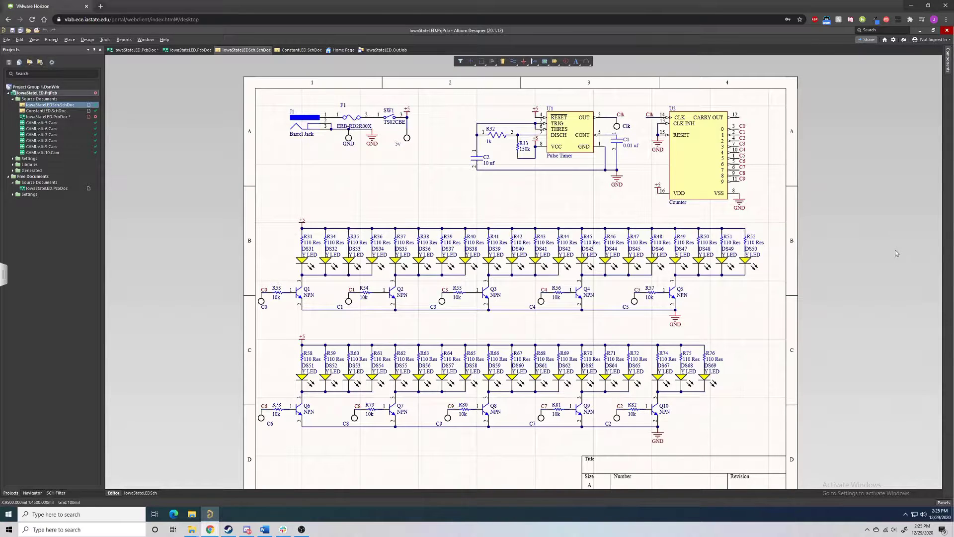
{"action": "scroll", "coordinate": [891, 254], "scroll_direction": "down", "scroll_amount": 1}
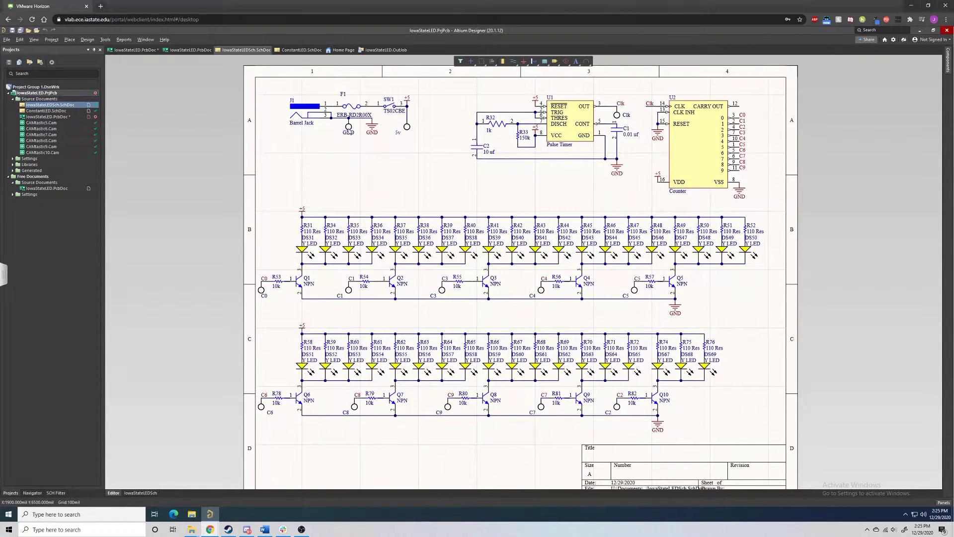
{"action": "scroll", "coordinate": [349, 131], "scroll_direction": "up", "scroll_amount": 3, "text": "ctrl"}
{"action": "scroll", "coordinate": [392, 266], "scroll_direction": "up", "scroll_amount": 1, "text": "ctrl"}
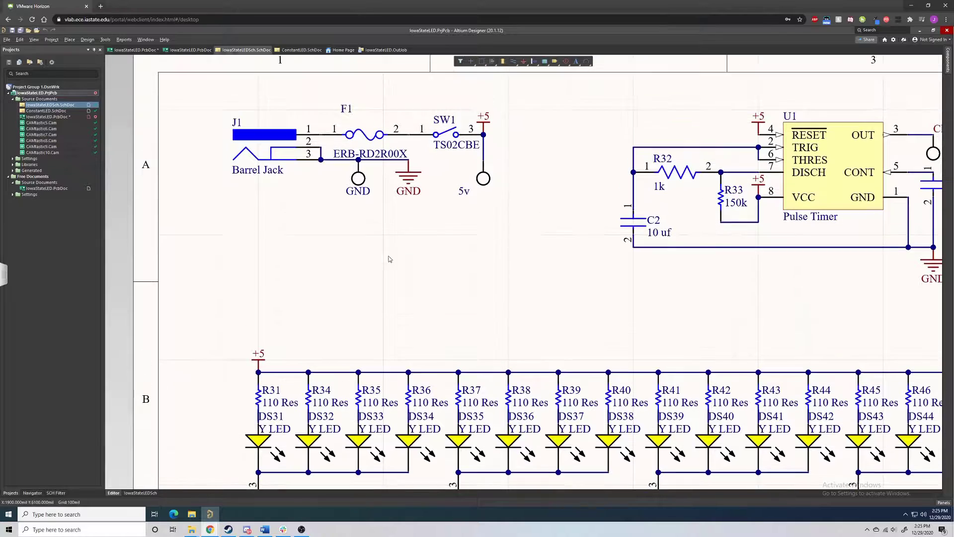
{"action": "scroll", "coordinate": [397, 274], "scroll_direction": "up", "scroll_amount": 3}
{"action": "scroll", "coordinate": [418, 298], "scroll_direction": "left", "scroll_amount": 2, "text": "shift"}
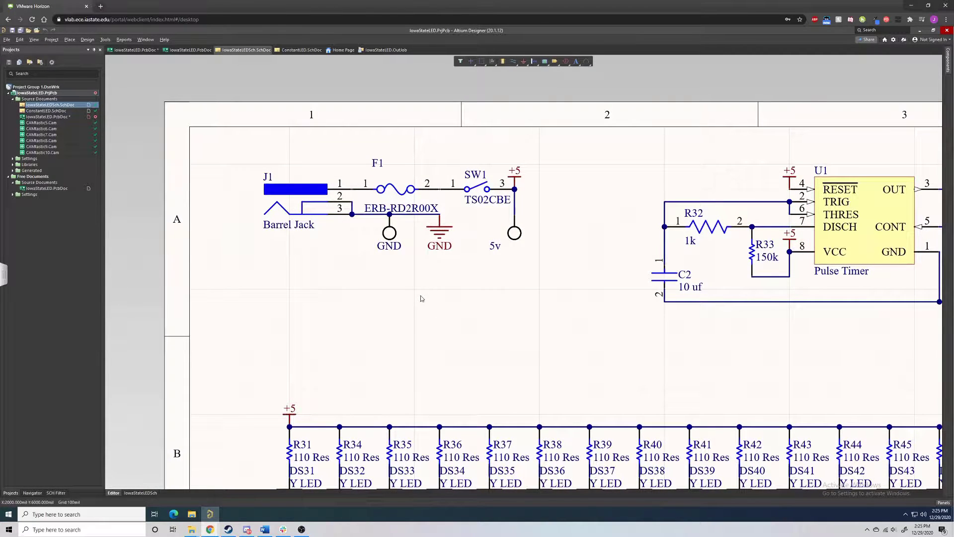
{"action": "scroll", "coordinate": [420, 297], "scroll_direction": "right", "scroll_amount": 5, "text": "shift"}
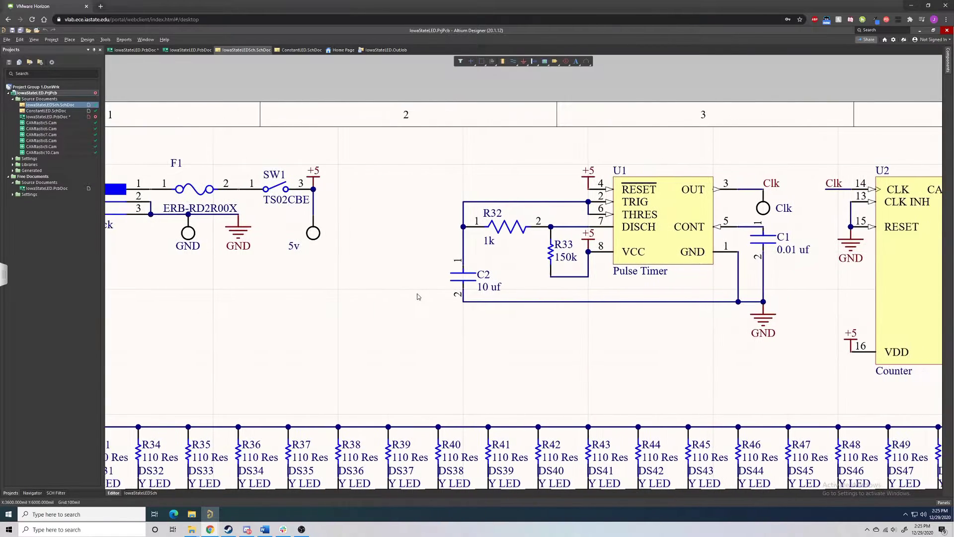
{"action": "scroll", "coordinate": [418, 297], "scroll_direction": "right", "scroll_amount": 5, "text": "shift"}
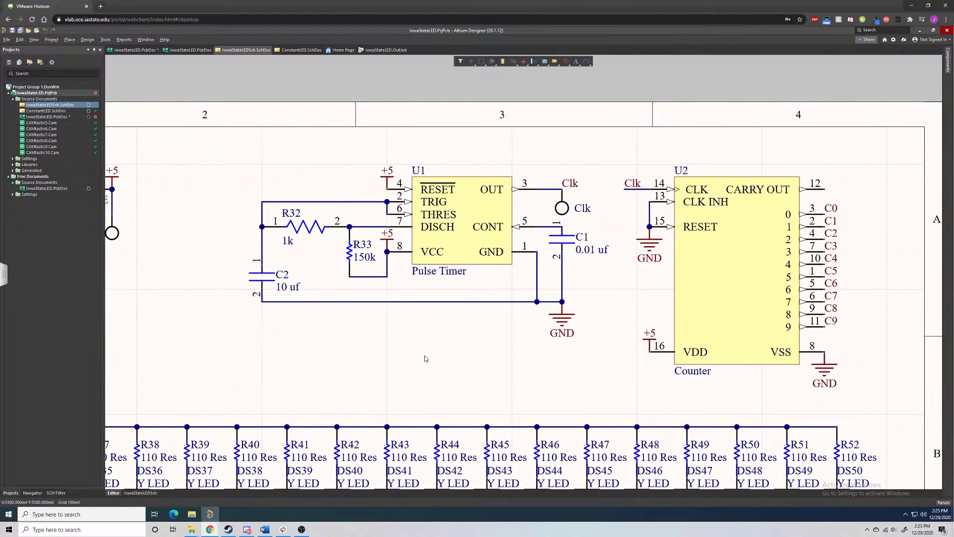
{"action": "scroll", "coordinate": [425, 358], "scroll_direction": "right", "scroll_amount": 1, "text": "shift"}
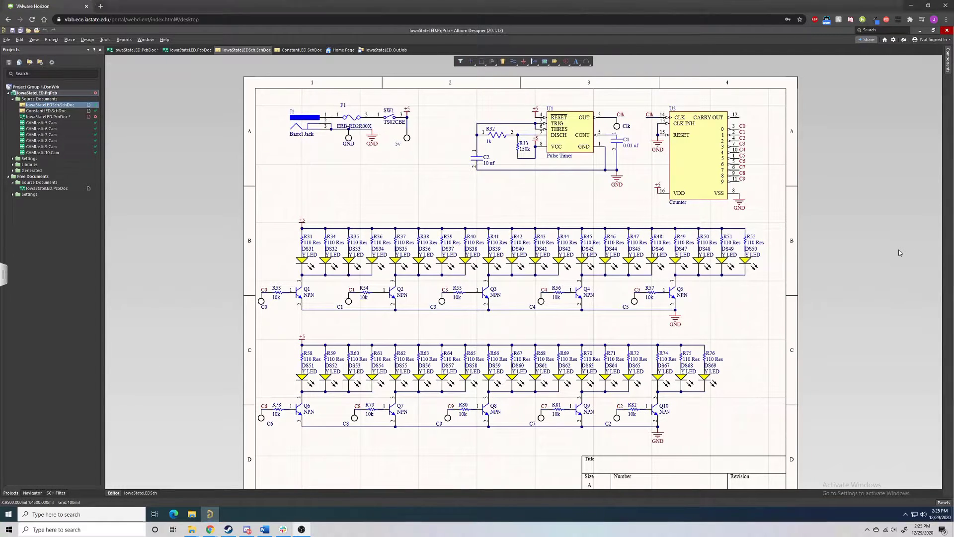
{"action": "scroll", "coordinate": [891, 250], "scroll_direction": "down", "scroll_amount": 1}
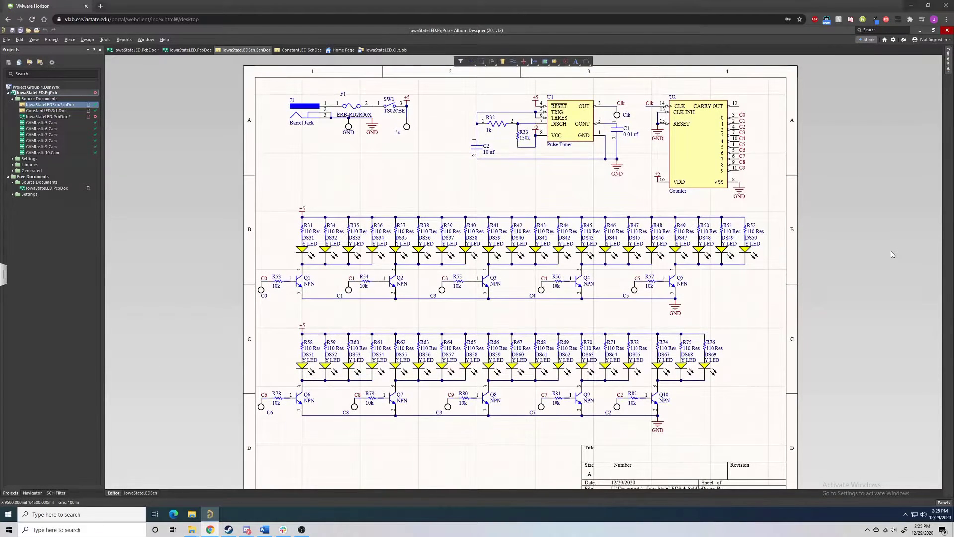
{"action": "scroll", "coordinate": [343, 122], "scroll_direction": "up", "scroll_amount": 4, "text": "ctrl"}
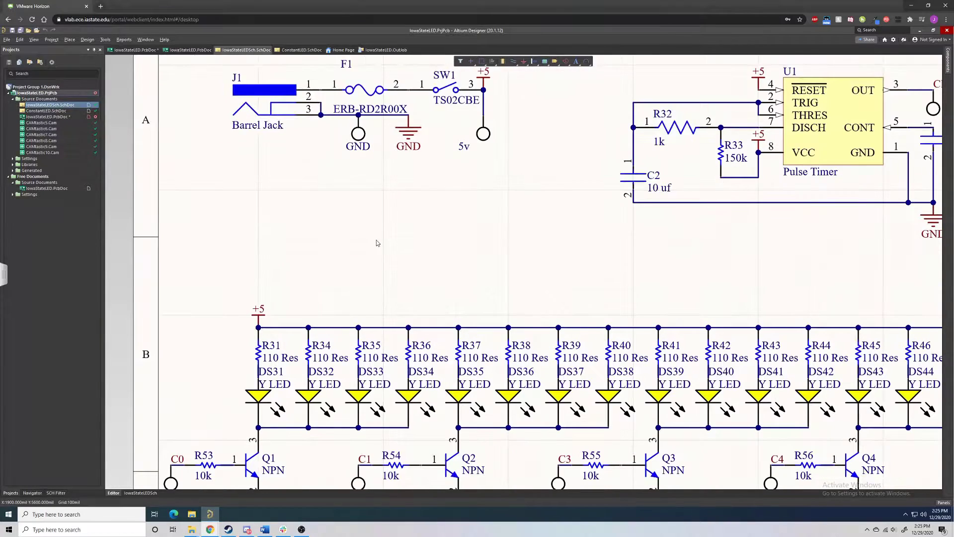
{"action": "scroll", "coordinate": [398, 269], "scroll_direction": "up", "scroll_amount": 5}
{"action": "scroll", "coordinate": [422, 303], "scroll_direction": "left", "scroll_amount": 2, "text": "shift"}
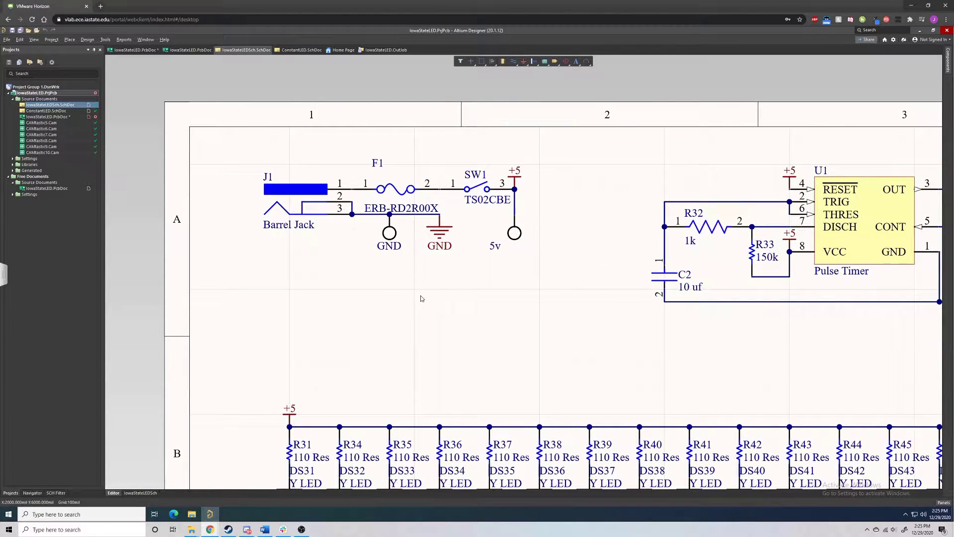
{"action": "scroll", "coordinate": [421, 298], "scroll_direction": "right", "scroll_amount": 6, "text": "shift"}
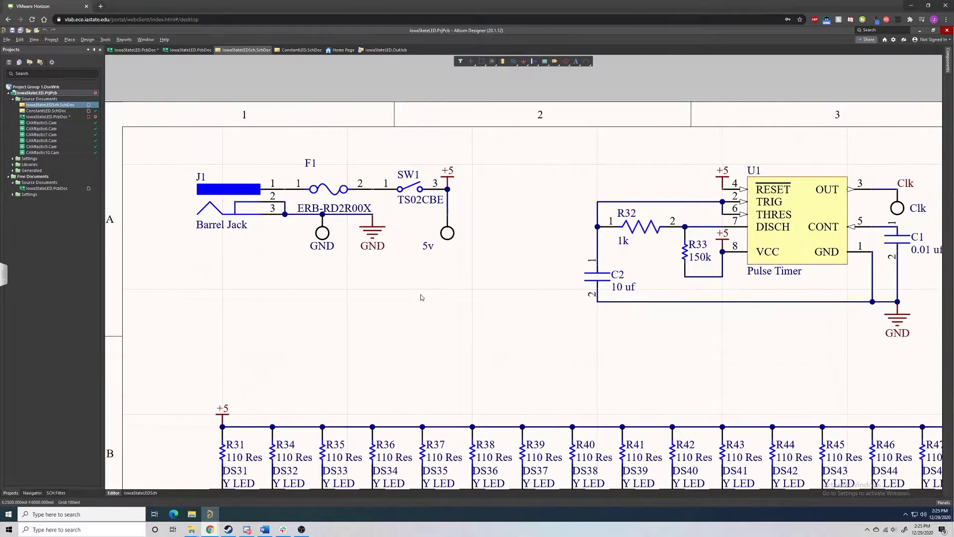
{"action": "scroll", "coordinate": [418, 295], "scroll_direction": "right", "scroll_amount": 4, "text": "shift"}
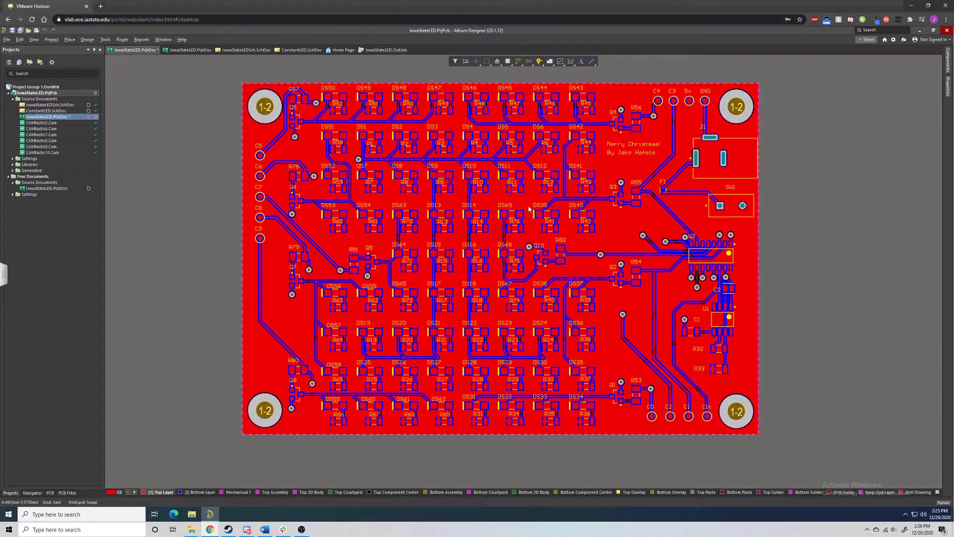
Preview the IowaStateLED board in 3D, zoom around it, then return to the 2D layout.
{"action": "key", "text": "3"}
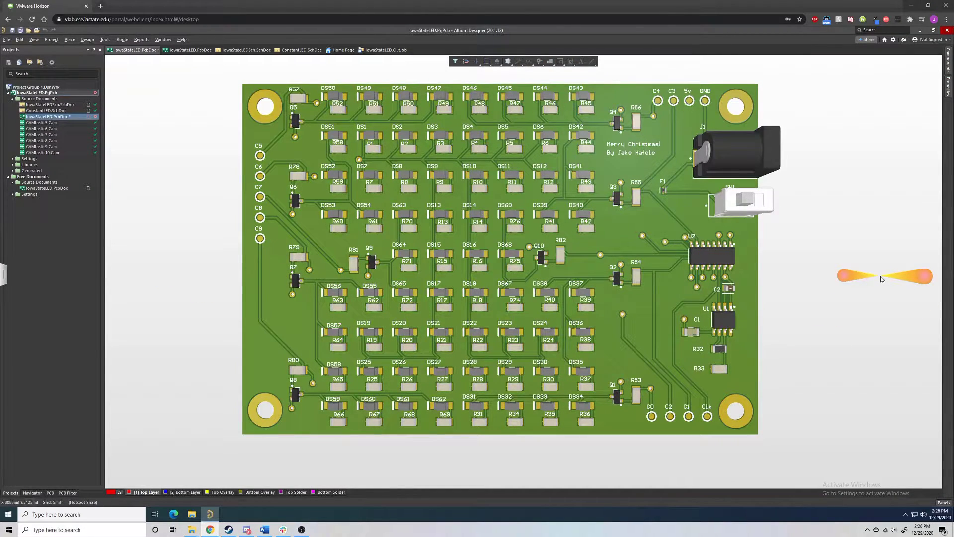
{"action": "scroll", "coordinate": [786, 183], "scroll_direction": "up", "scroll_amount": 2}
{"action": "scroll", "coordinate": [785, 185], "scroll_direction": "down", "scroll_amount": 3}
{"action": "scroll", "coordinate": [783, 186], "scroll_direction": "up", "scroll_amount": 2}
{"action": "scroll", "coordinate": [795, 179], "scroll_direction": "left", "scroll_amount": 2, "text": "shift"}
{"action": "scroll", "coordinate": [730, 159], "scroll_direction": "right", "scroll_amount": 3, "text": "shift"}
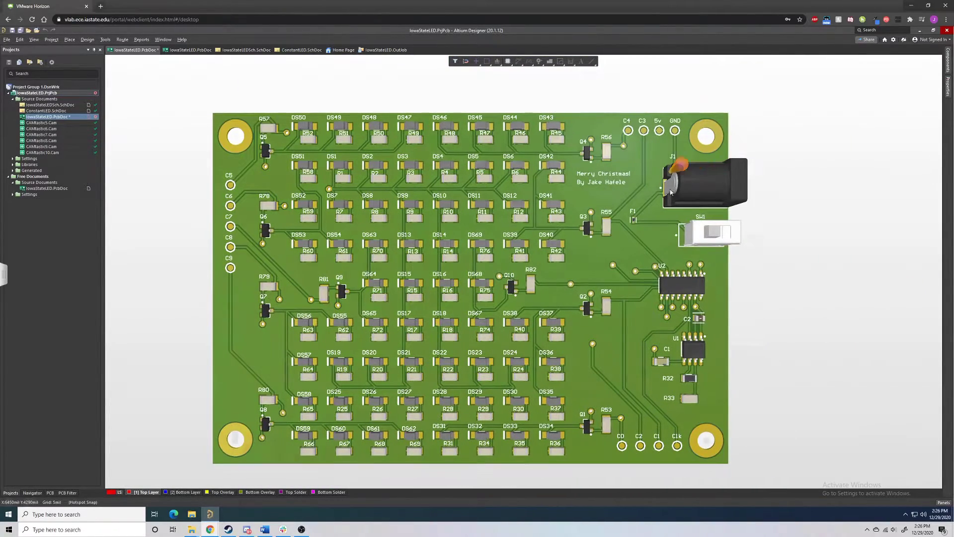
{"action": "scroll", "coordinate": [671, 189], "scroll_direction": "up", "scroll_amount": 5, "text": "ctrl"}
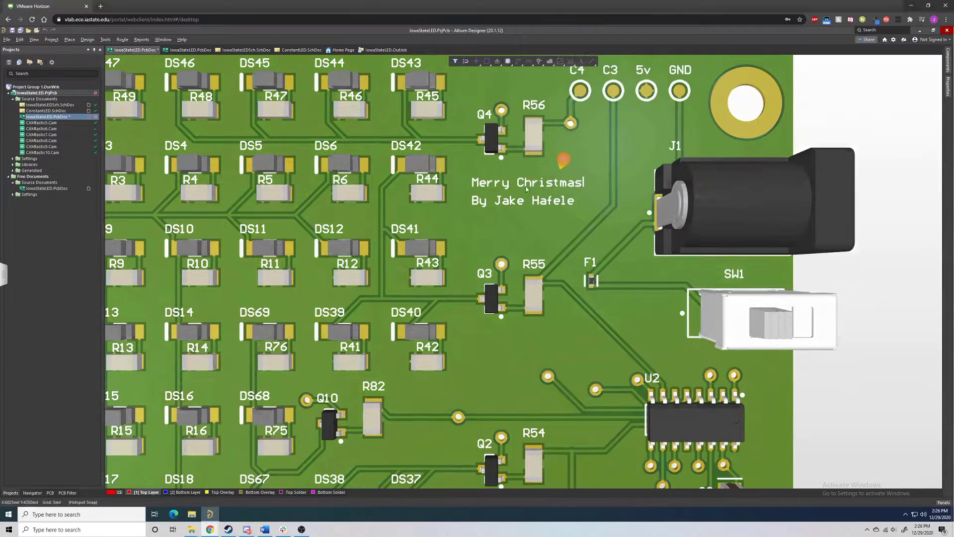
{"action": "scroll", "coordinate": [703, 273], "scroll_direction": "down", "scroll_amount": 3, "text": "ctrl"}
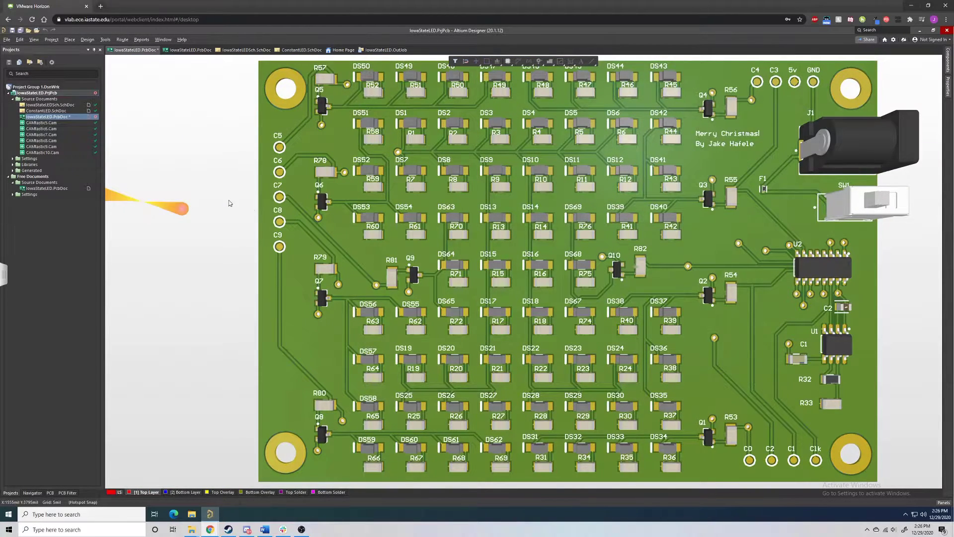
{"action": "key", "text": "2"}
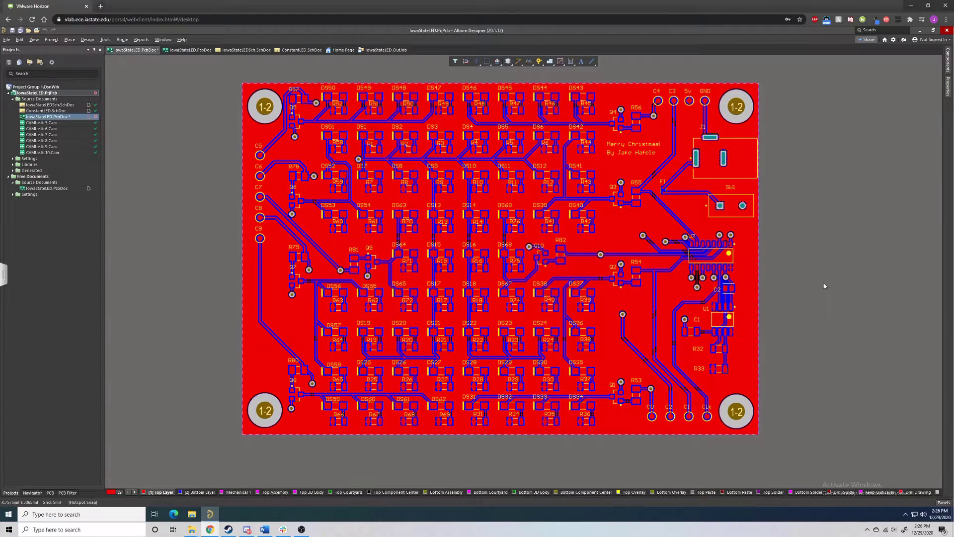
Render the board in 3D, zoom and pan across it, then flip it with V, B.
{"action": "key", "text": "3"}
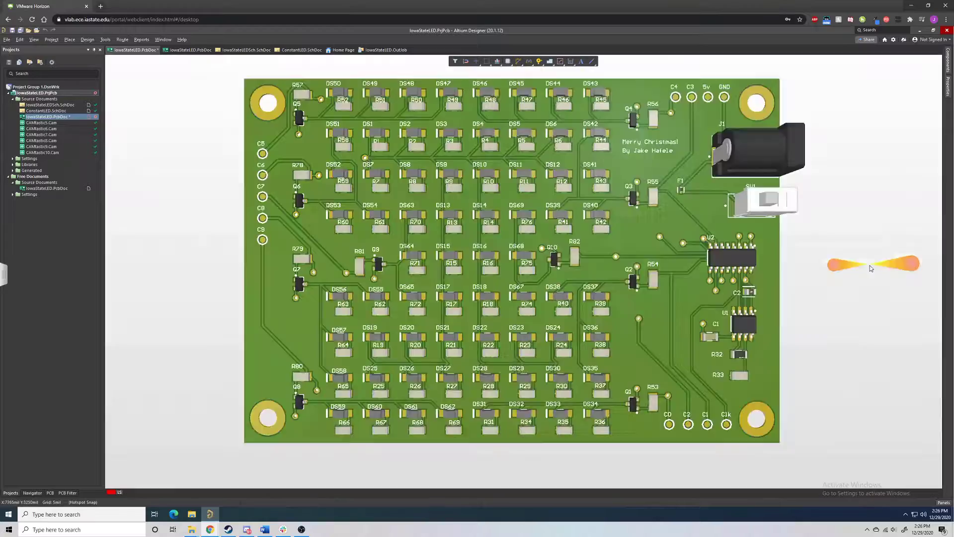
{"action": "scroll", "coordinate": [902, 279], "scroll_direction": "up", "scroll_amount": 5, "text": "ctrl"}
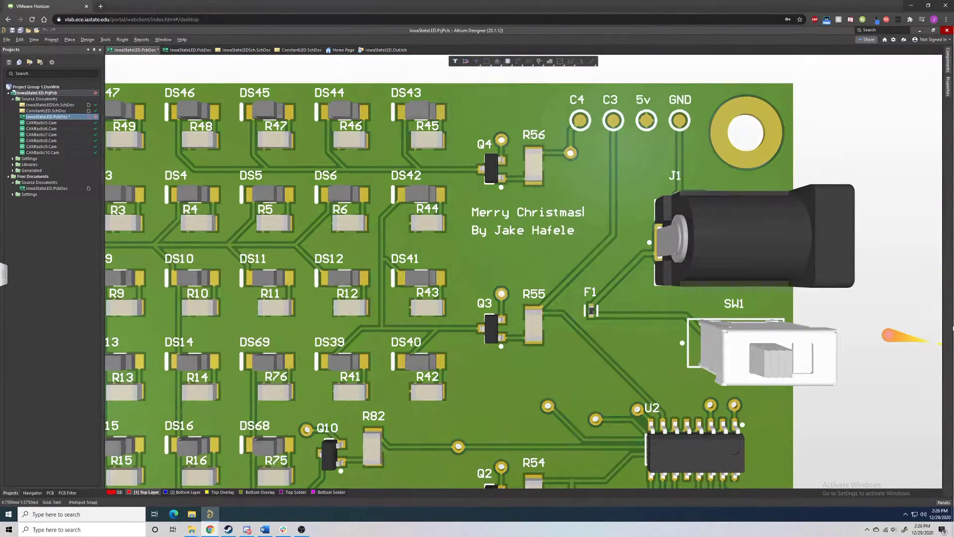
{"action": "scroll", "coordinate": [926, 334], "scroll_direction": "down", "scroll_amount": 4}
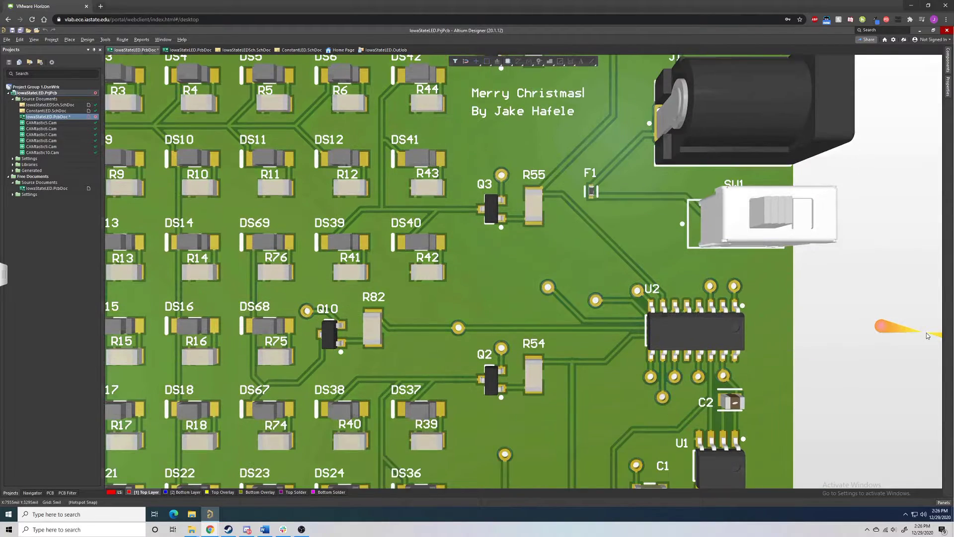
{"action": "scroll", "coordinate": [926, 333], "scroll_direction": "down", "scroll_amount": 5}
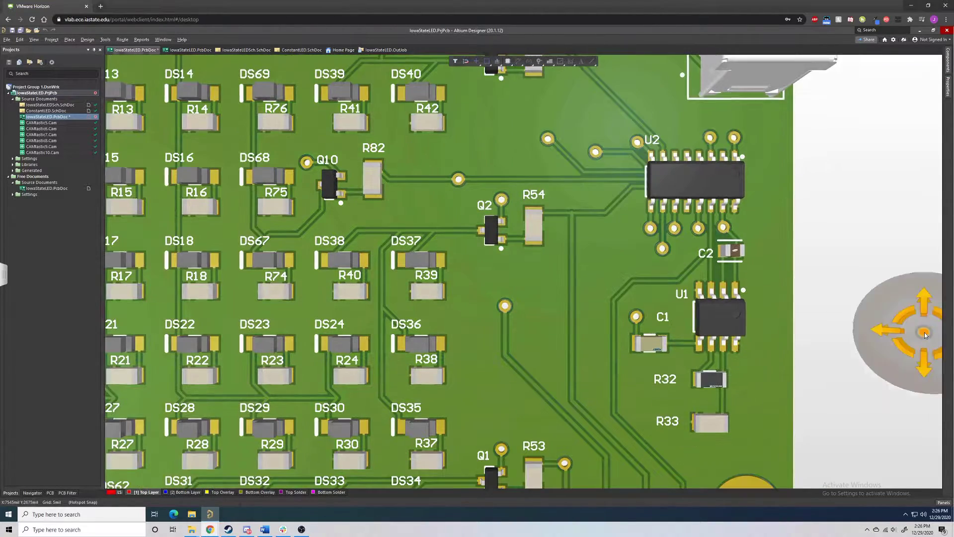
{"action": "right_click_drag", "start_coordinate": [925, 334], "coordinate": [873, 224]}
{"action": "key", "text": "v"}
{"action": "key", "text": "b"}
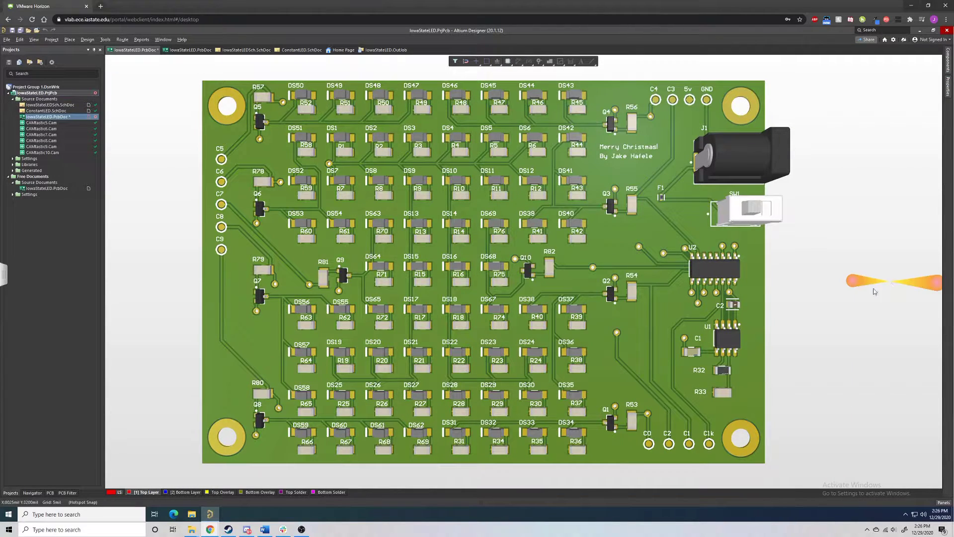
Bring up the 3D canvas options menu and dismiss it.
{"action": "right_click_drag", "start_coordinate": [827, 296], "coordinate": [813, 297]}
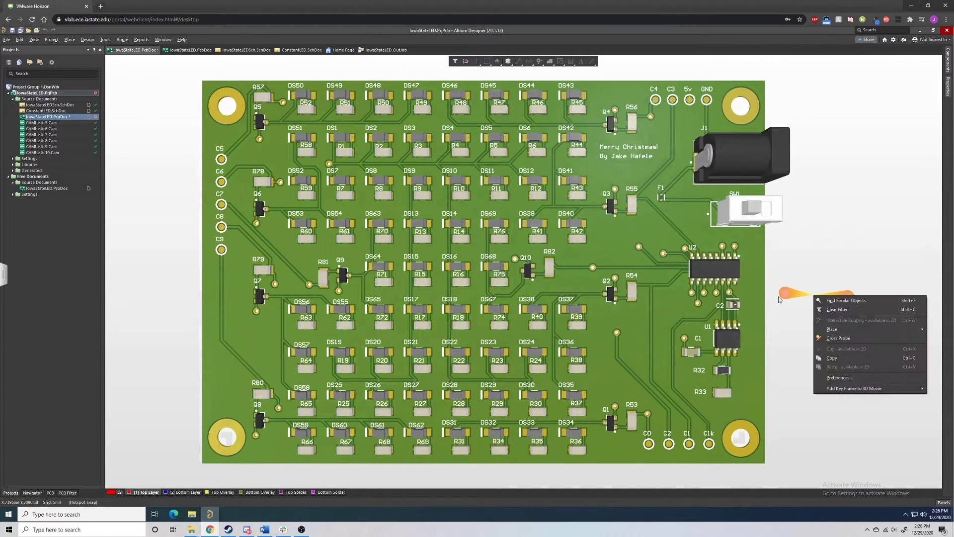
{"action": "left_click", "coordinate": [794, 272]}
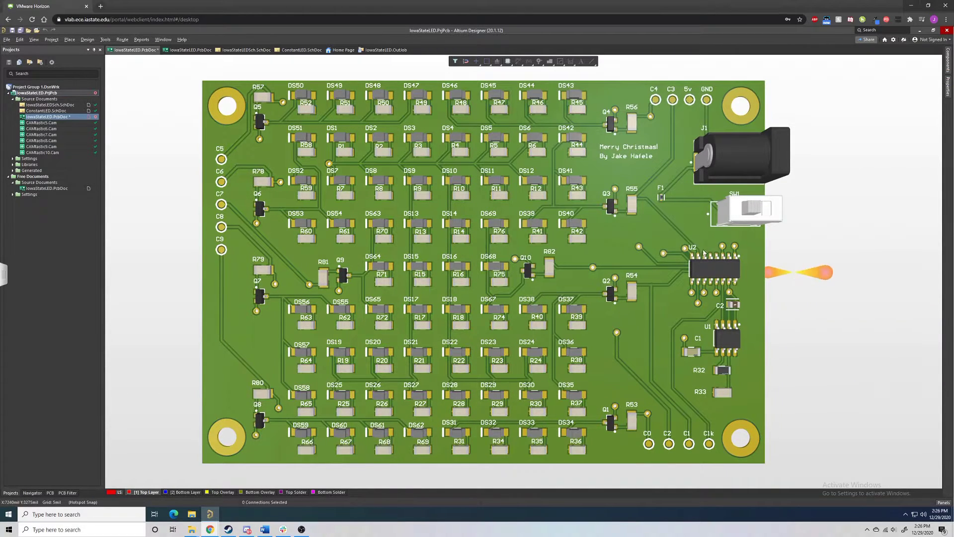